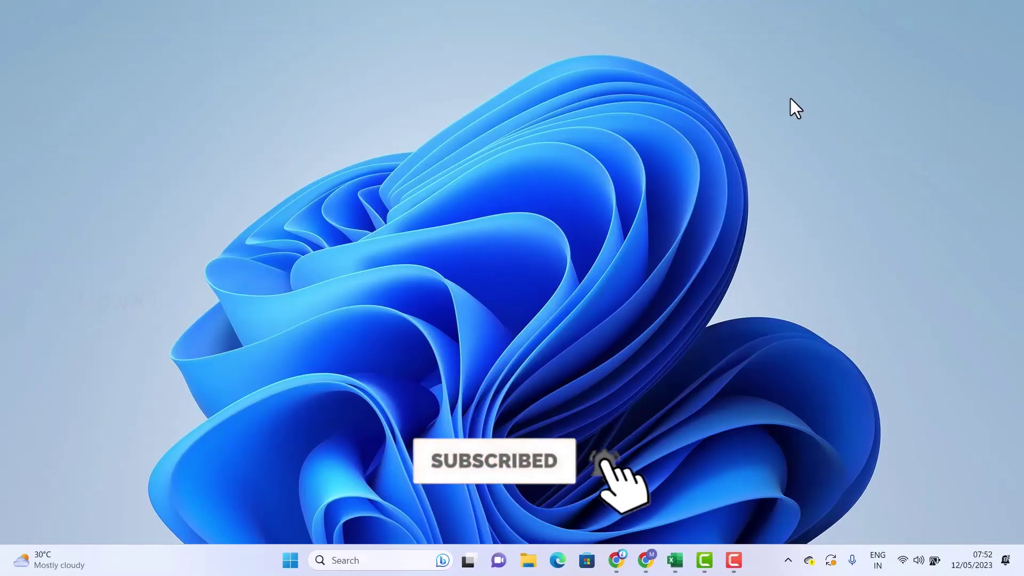
- Bring up the weekly work record workbook from the taskbar
{"action": "left_click", "coordinate": [685, 559]}
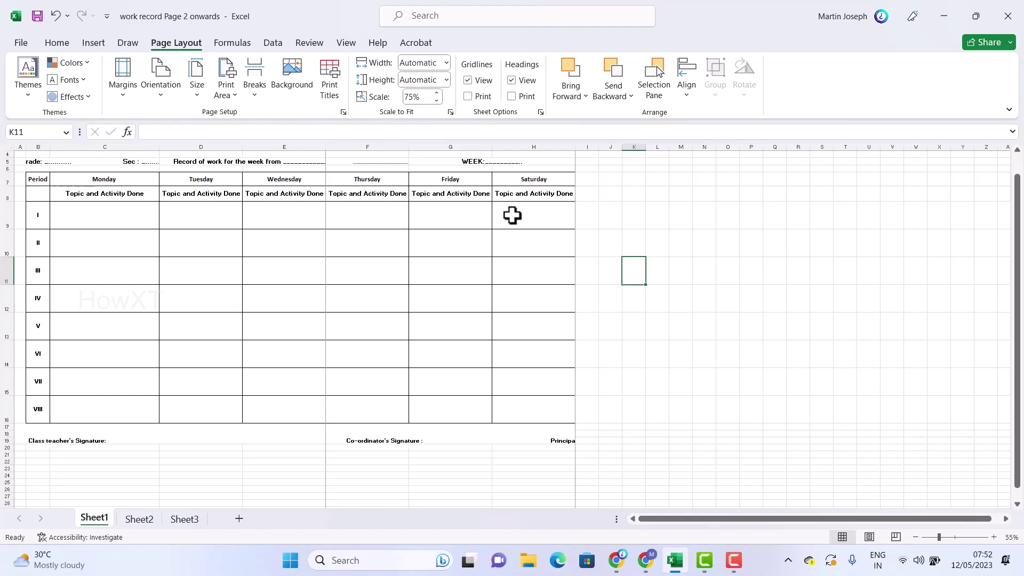
- Preview the printout and page through both portrait Legal pages
{"action": "left_click", "coordinate": [23, 41]}
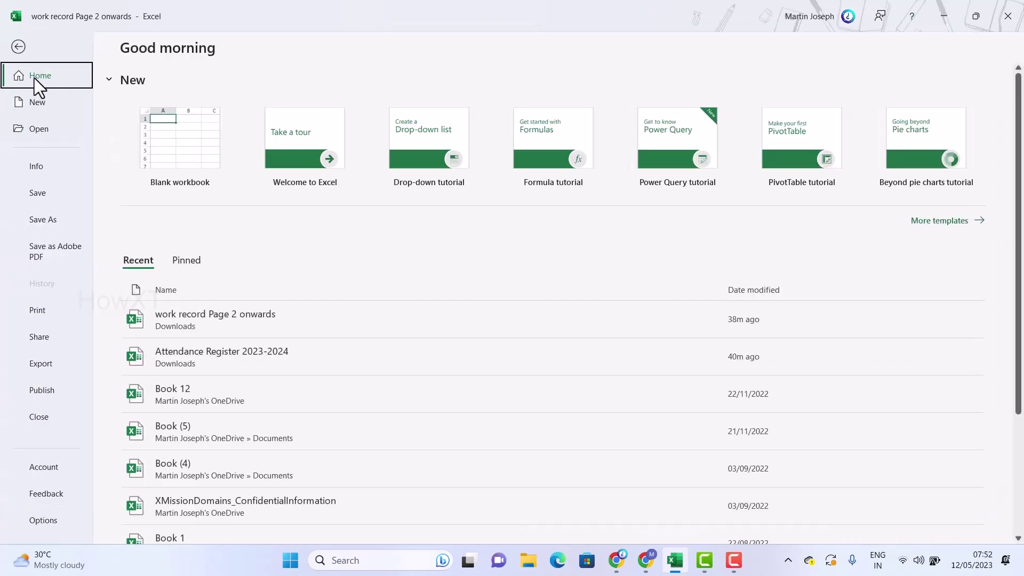
{"action": "left_click", "coordinate": [48, 314]}
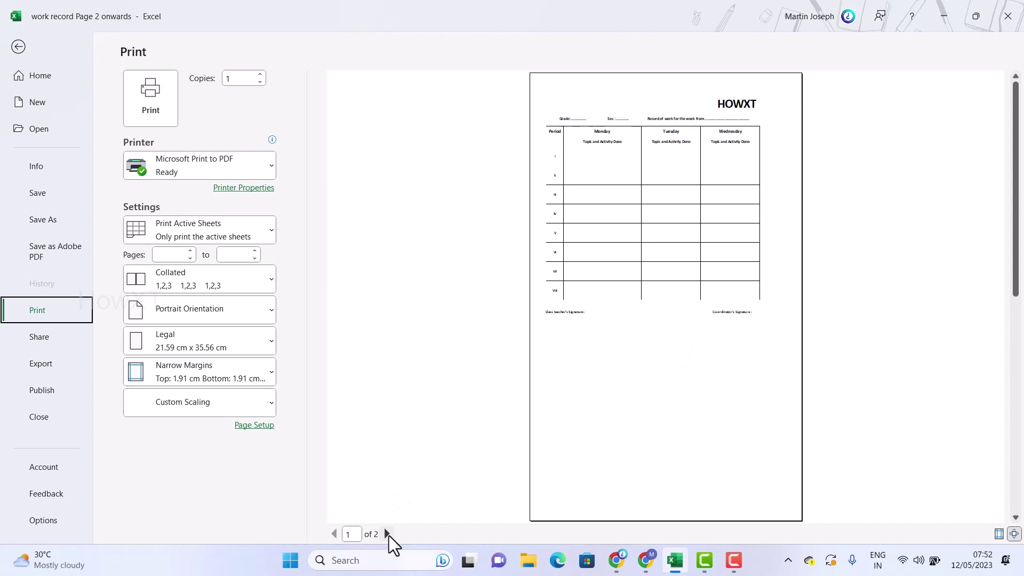
{"action": "left_click", "coordinate": [388, 535]}
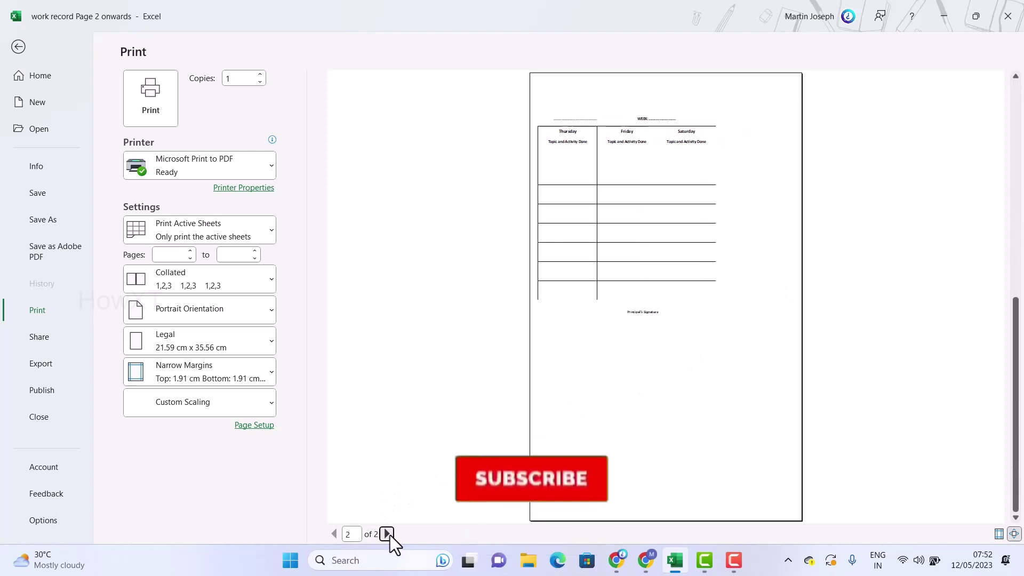
{"action": "left_click", "coordinate": [334, 534]}
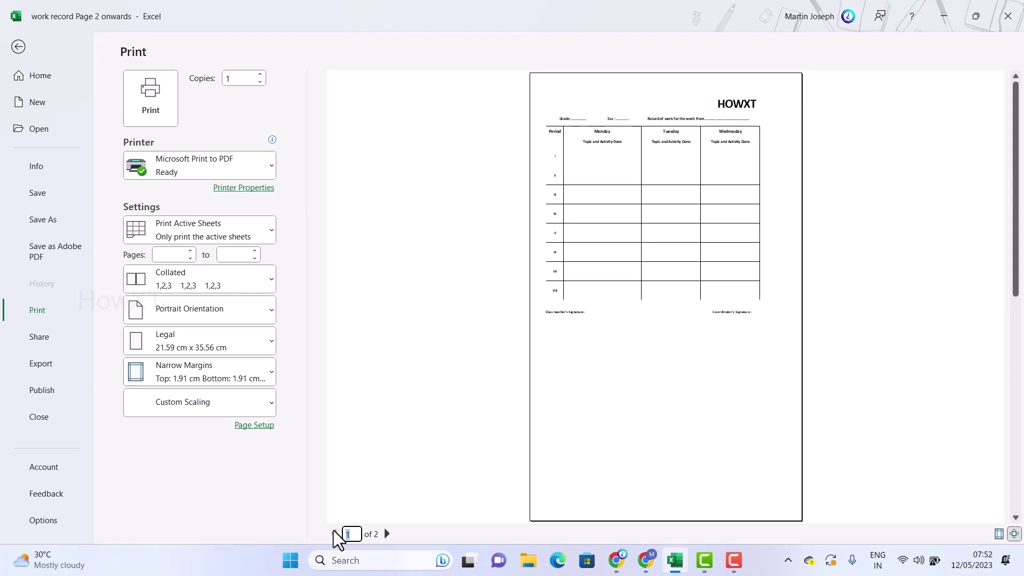
- Return to the worksheet and switch the page orientation to landscape
{"action": "left_click", "coordinate": [17, 47]}
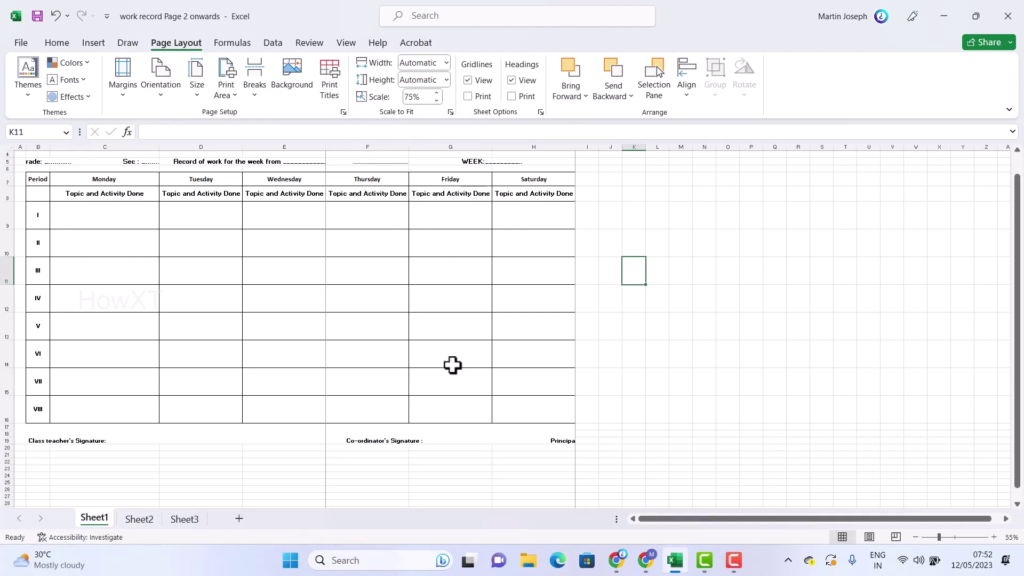
{"action": "left_click", "coordinate": [658, 324]}
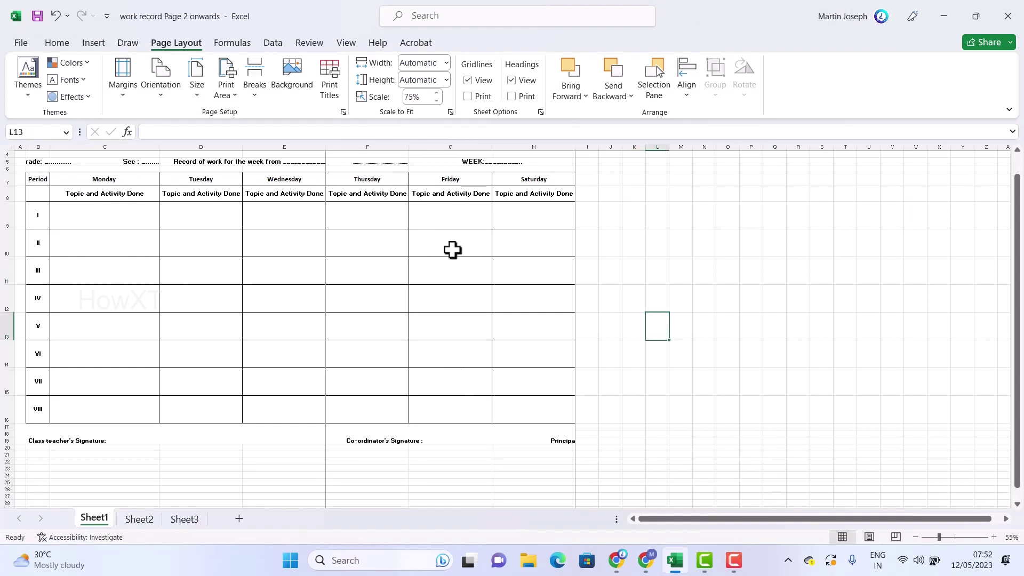
{"action": "left_click", "coordinate": [56, 45]}
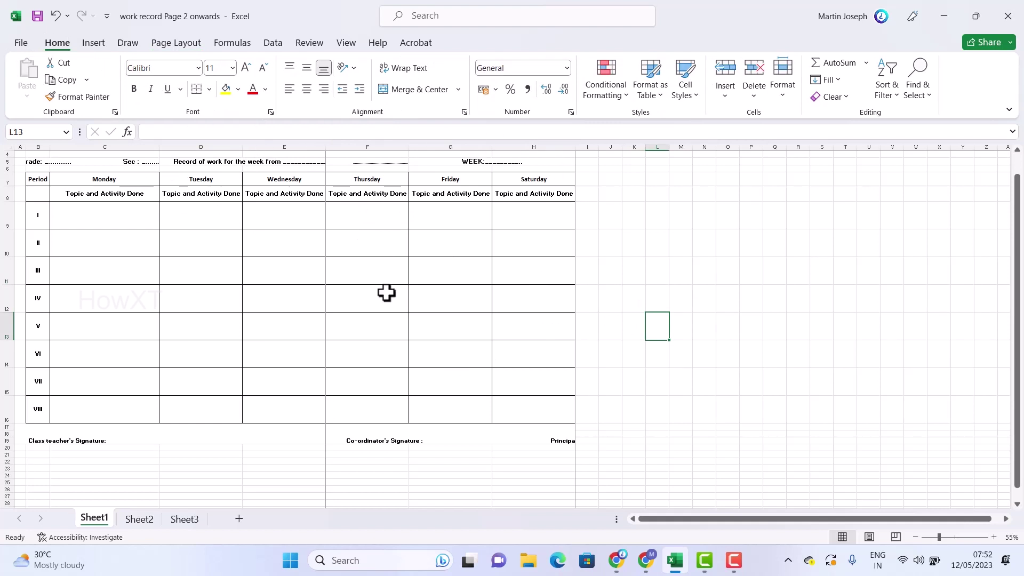
{"action": "left_click", "coordinate": [172, 46]}
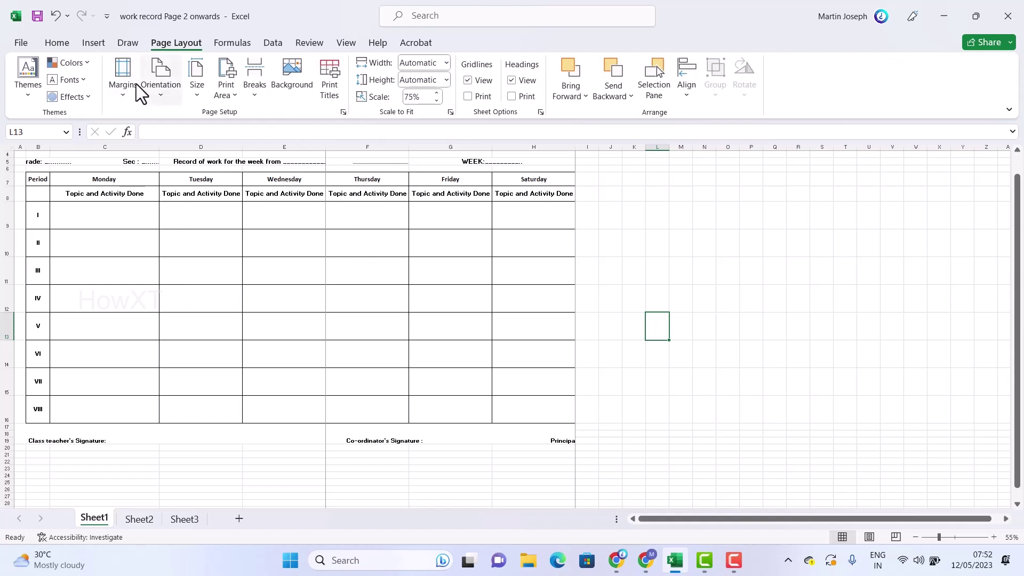
{"action": "left_click", "coordinate": [161, 96]}
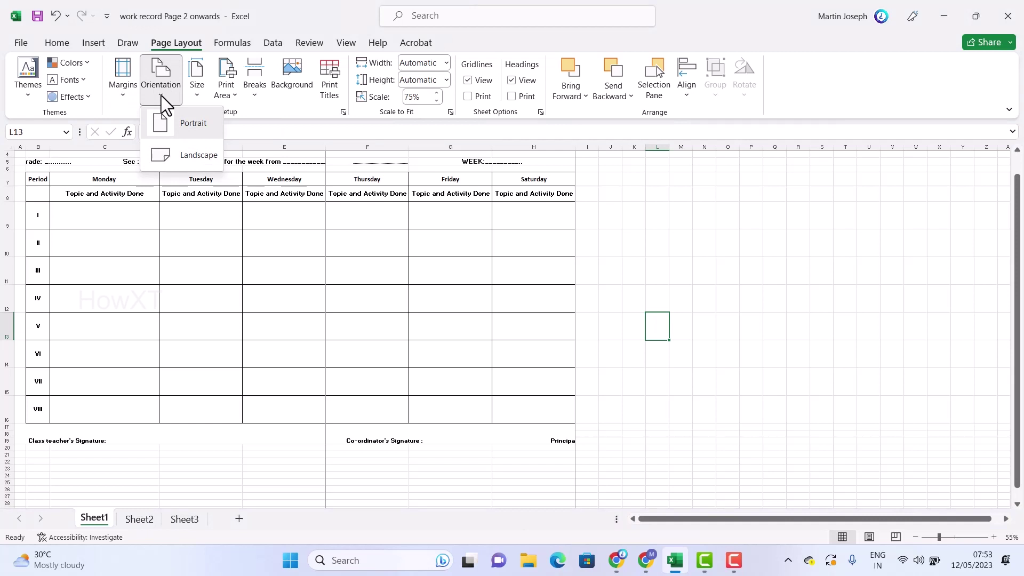
{"action": "left_click", "coordinate": [181, 154]}
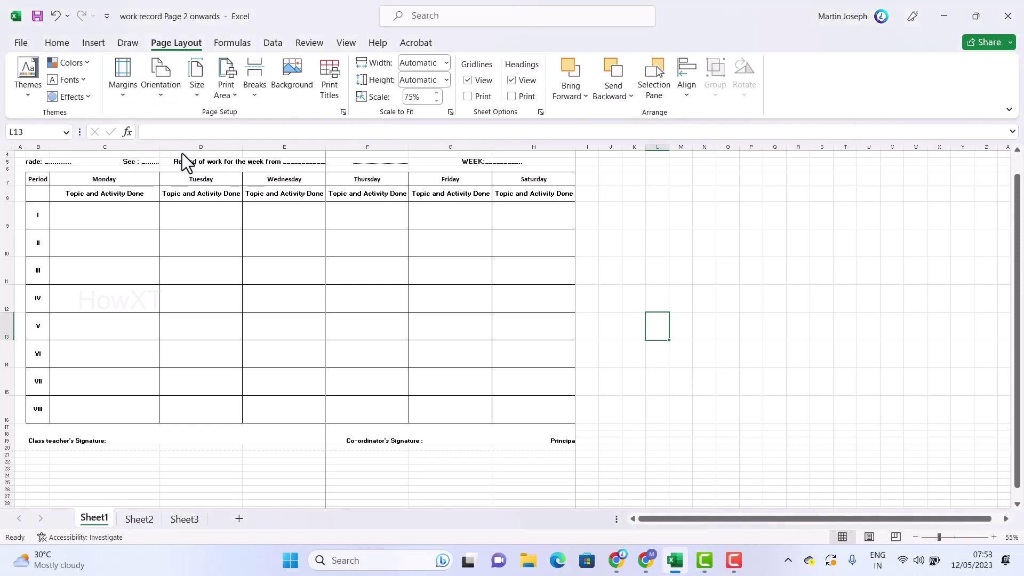
- Check the landscape print preview, now spread over four pages, and return to the sheet
{"action": "left_click", "coordinate": [21, 44]}
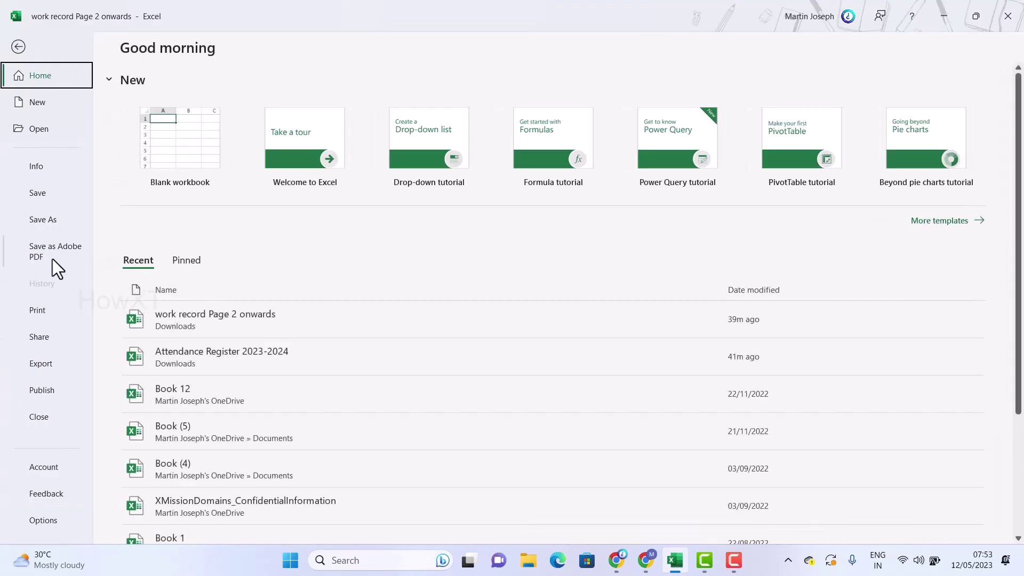
{"action": "left_click", "coordinate": [39, 308]}
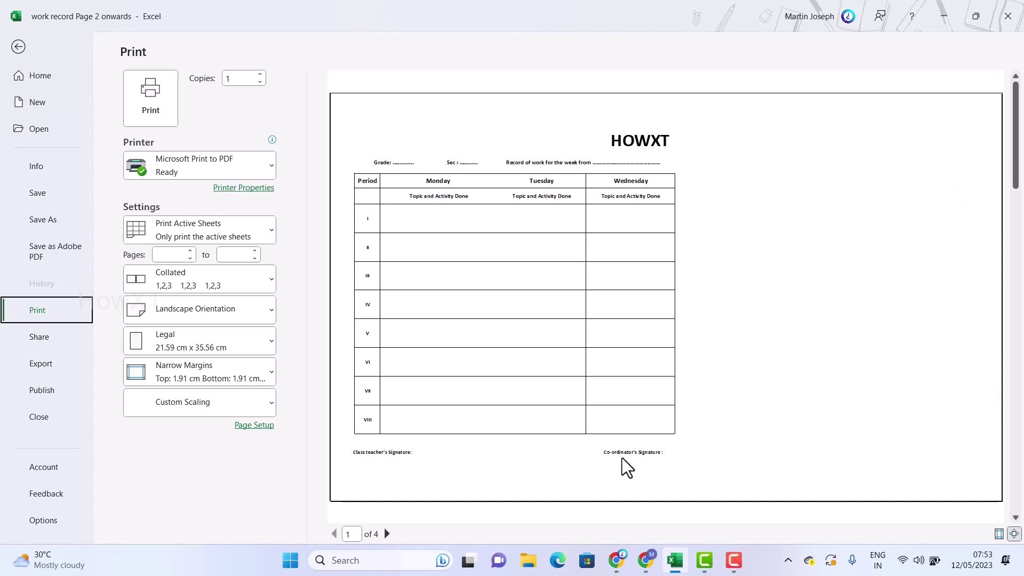
{"action": "left_click", "coordinate": [13, 46]}
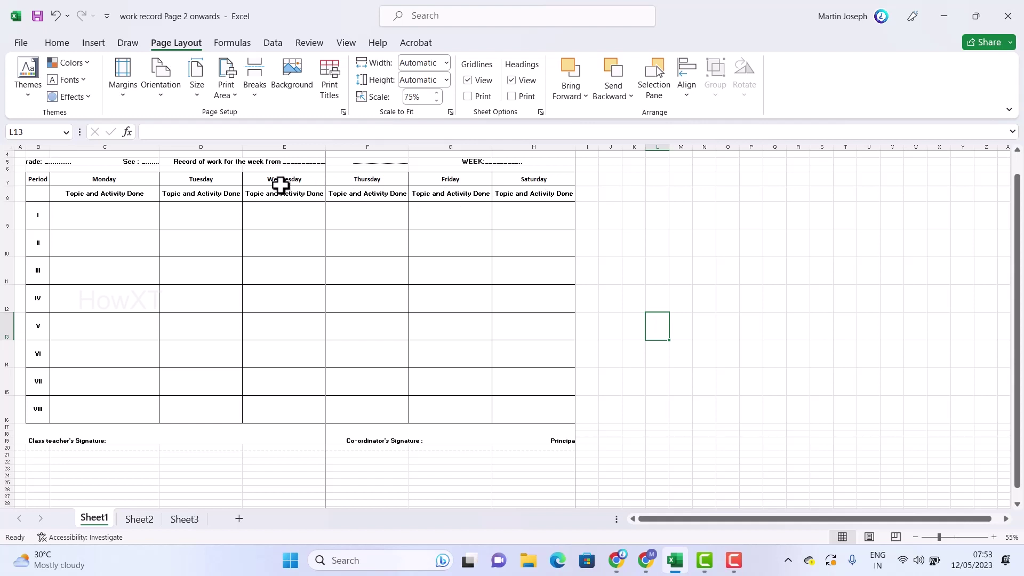
- Change the paper size from Legal to A4 and confirm landscape is still set
{"action": "left_click", "coordinate": [198, 91]}
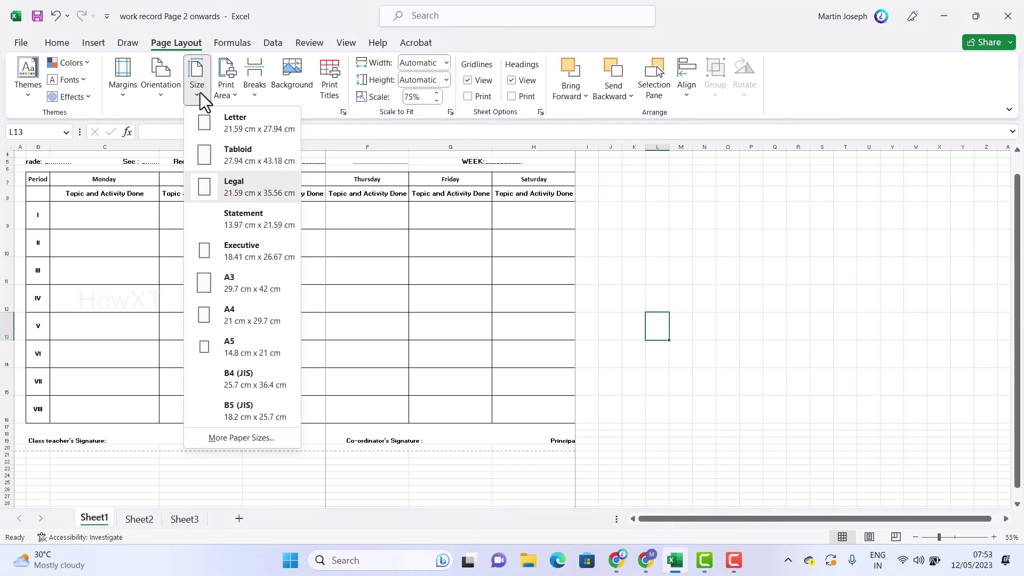
{"action": "left_click", "coordinate": [234, 312]}
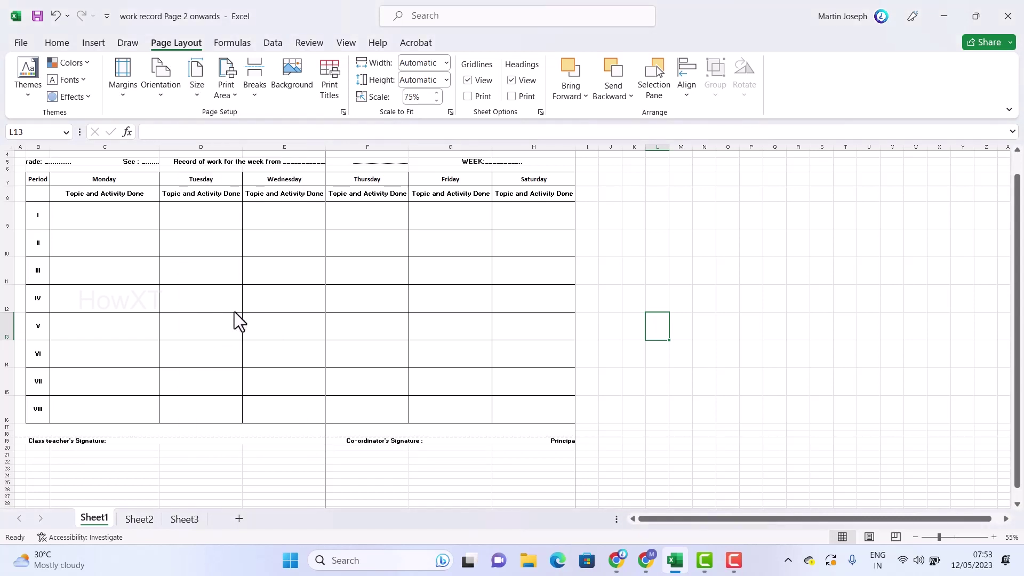
{"action": "left_click", "coordinate": [156, 94]}
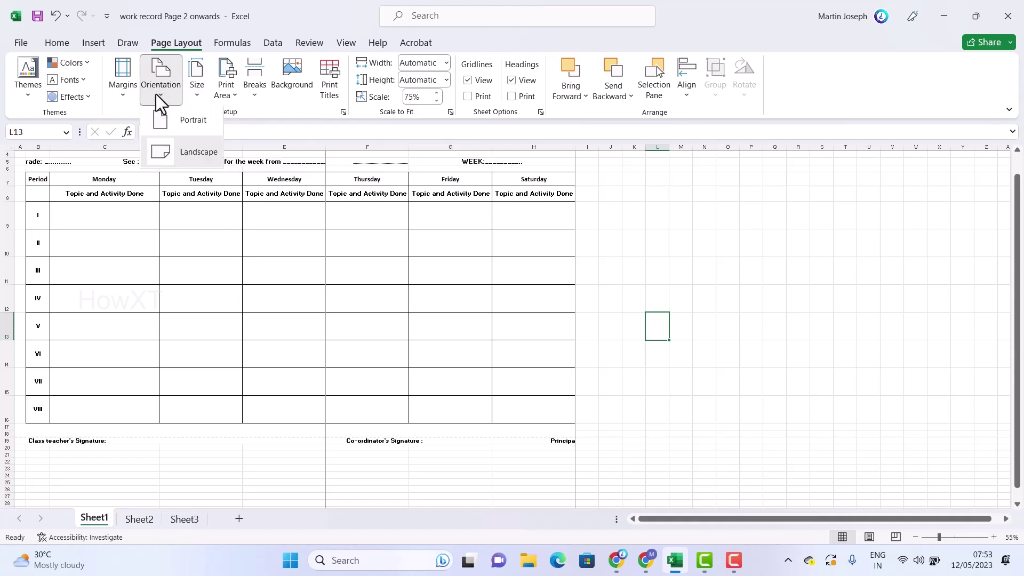
{"action": "left_click", "coordinate": [188, 95]}
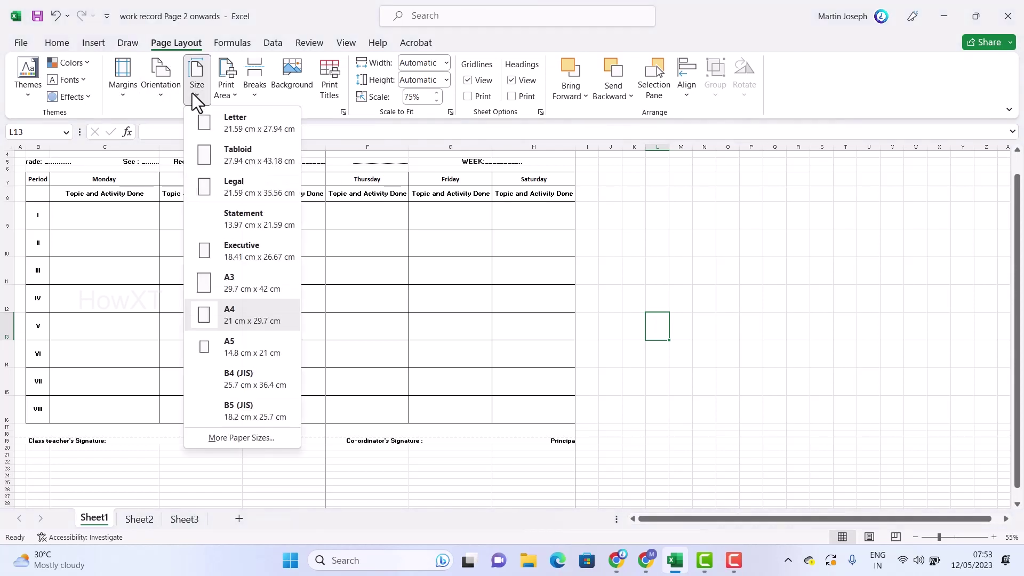
{"action": "left_click", "coordinate": [193, 93]}
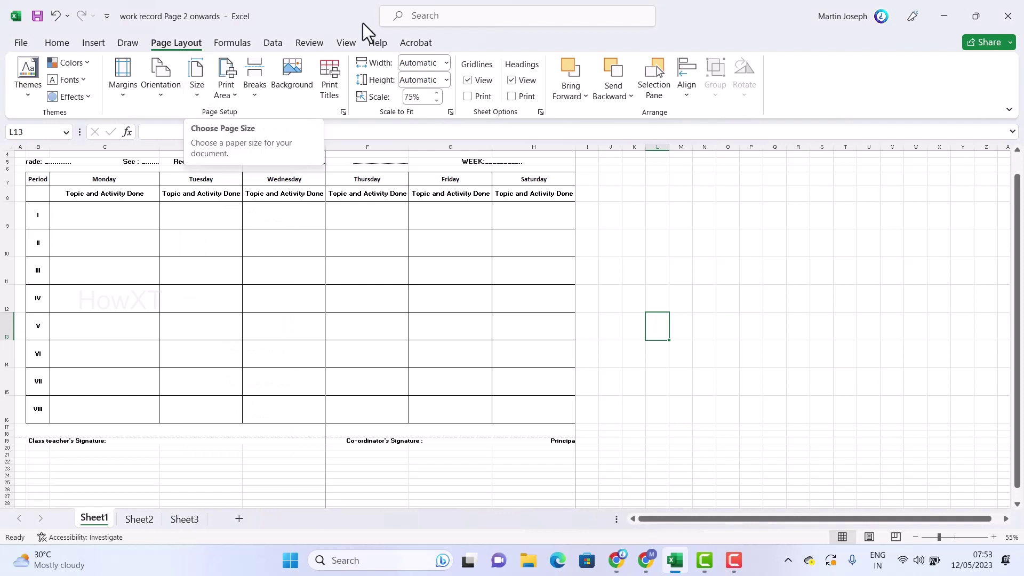
{"action": "left_click", "coordinate": [347, 44]}
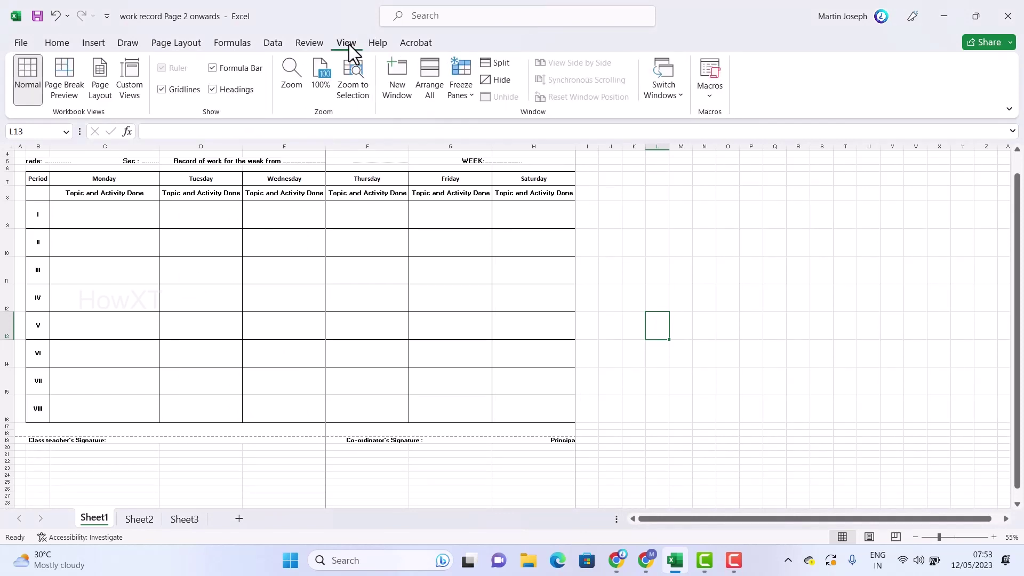
{"action": "left_click", "coordinate": [73, 79]}
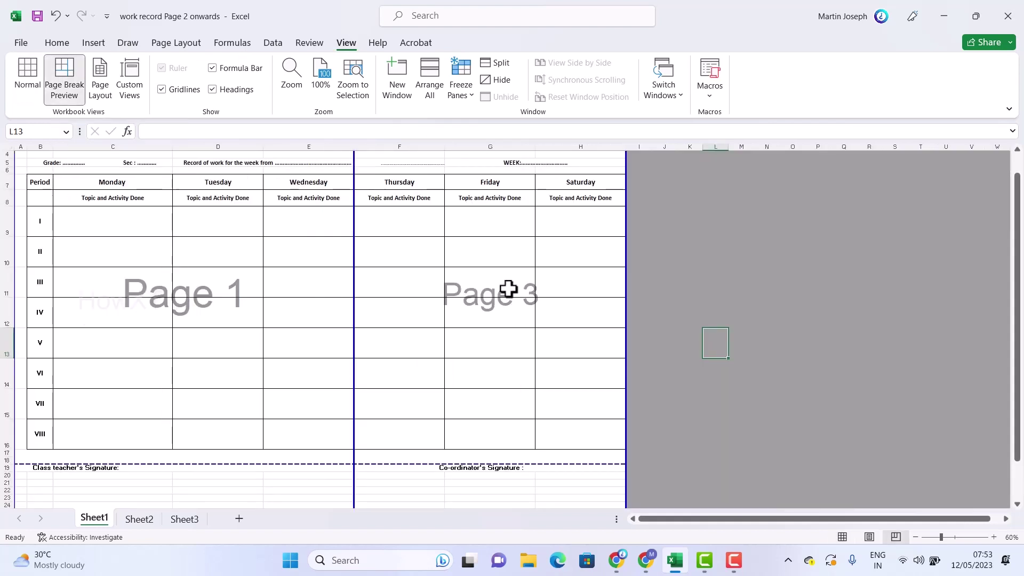
{"action": "scroll", "coordinate": [320, 432], "scroll_direction": "down", "scroll_amount": 1}
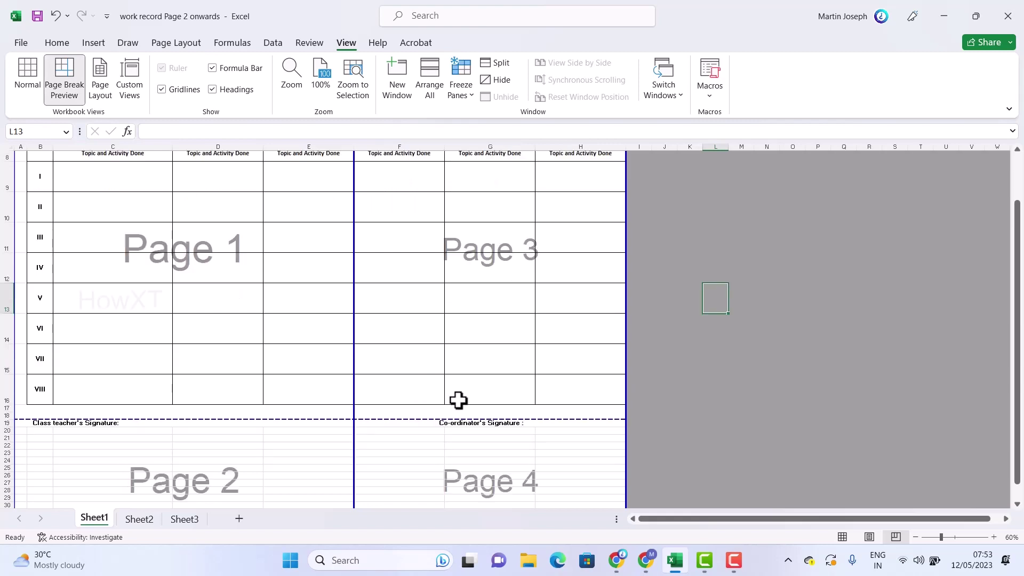
{"action": "scroll", "coordinate": [376, 388], "scroll_direction": "down", "scroll_amount": 1}
{"action": "scroll", "coordinate": [272, 373], "scroll_direction": "down", "scroll_amount": 1}
{"action": "scroll", "coordinate": [260, 371], "scroll_direction": "up", "scroll_amount": 1}
{"action": "scroll", "coordinate": [487, 315], "scroll_direction": "up", "scroll_amount": 1}
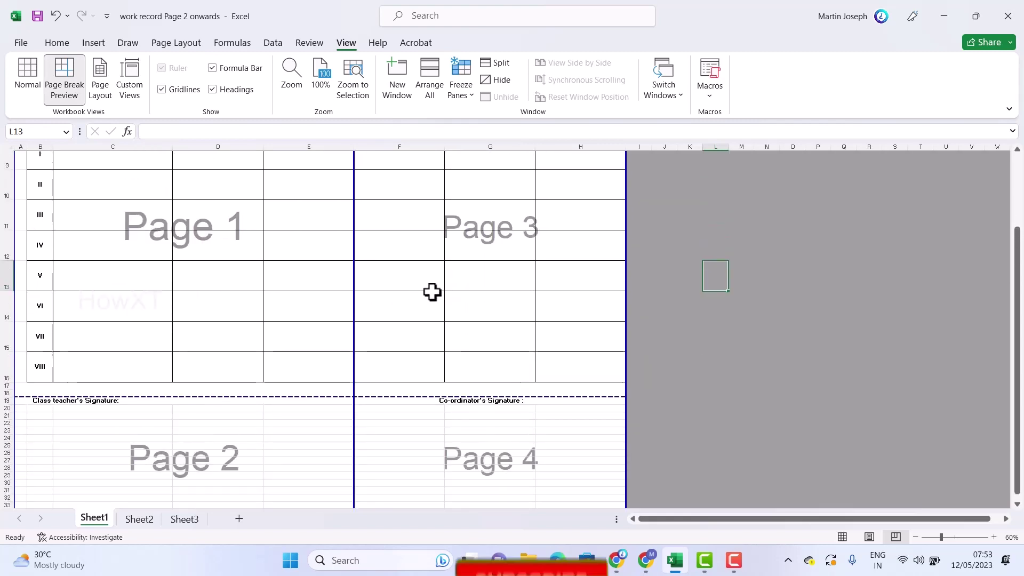
{"action": "scroll", "coordinate": [433, 293], "scroll_direction": "up", "scroll_amount": 2}
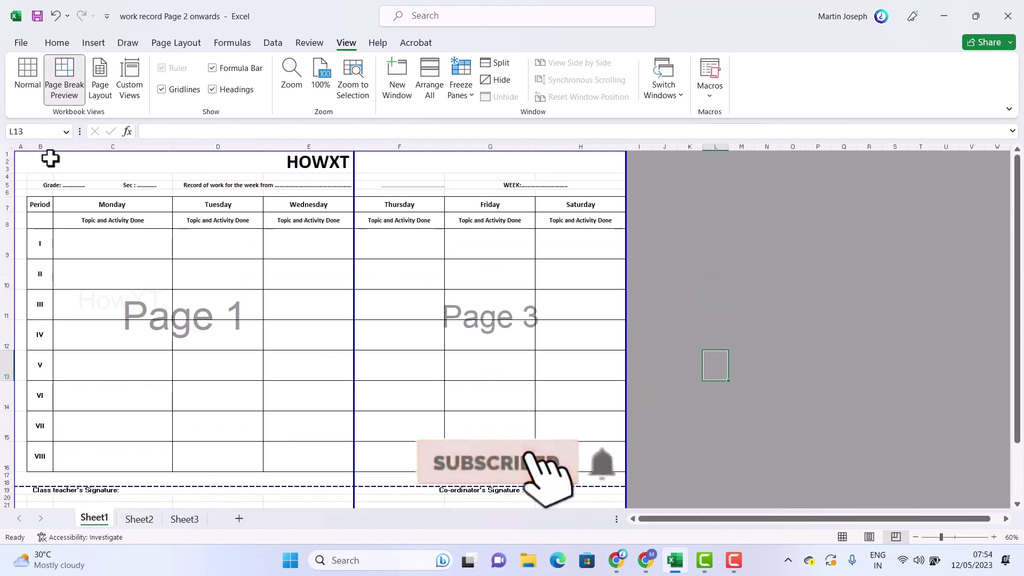
{"action": "scroll", "coordinate": [360, 419], "scroll_direction": "down", "scroll_amount": 2}
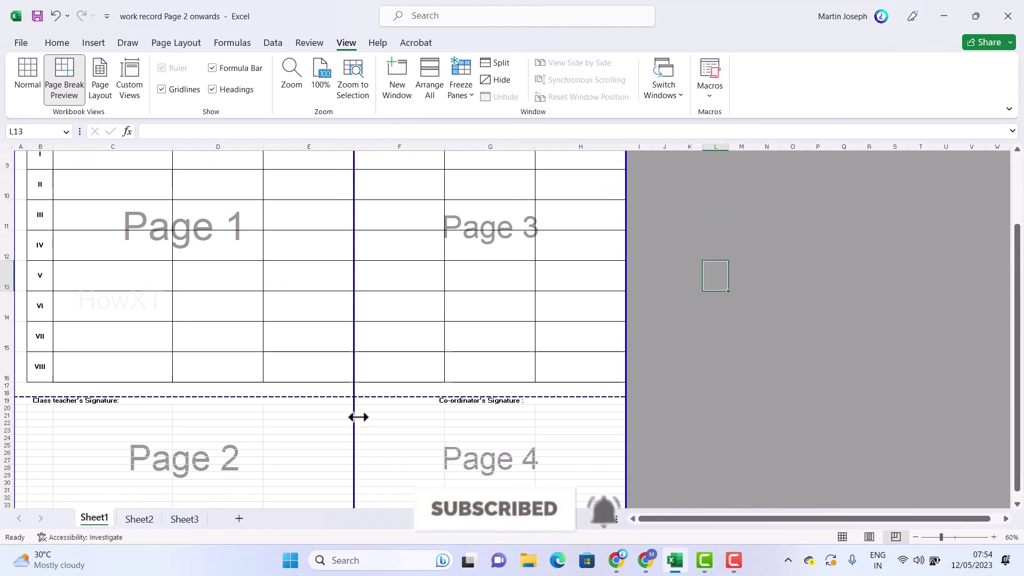
{"action": "scroll", "coordinate": [342, 295], "scroll_direction": "up", "scroll_amount": 1}
{"action": "scroll", "coordinate": [355, 232], "scroll_direction": "up", "scroll_amount": 1}
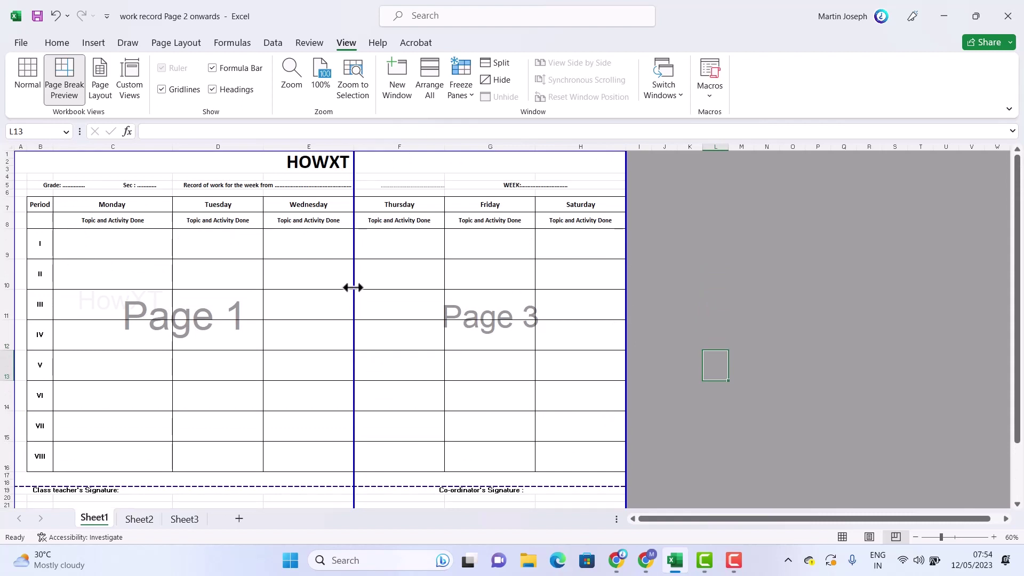
- Stretch Page 1 across Thursday–Saturday and end it at row 21, below the signature row
{"action": "left_click_drag", "start_coordinate": [354, 288], "coordinate": [631, 286]}
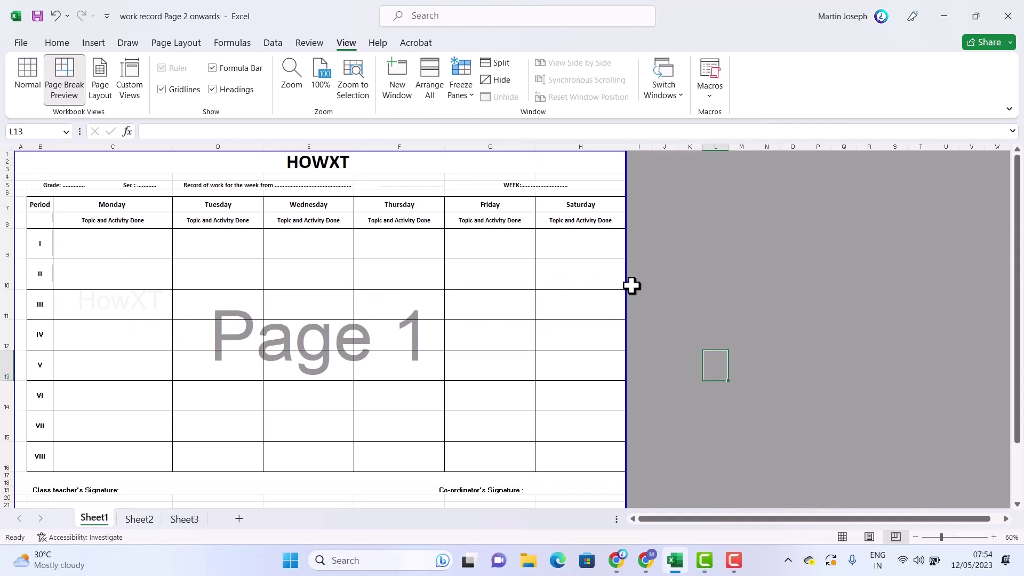
{"action": "scroll", "coordinate": [633, 286], "scroll_direction": "down", "scroll_amount": 3}
{"action": "scroll", "coordinate": [629, 286], "scroll_direction": "down", "scroll_amount": 3}
{"action": "scroll", "coordinate": [613, 288], "scroll_direction": "down", "scroll_amount": 3}
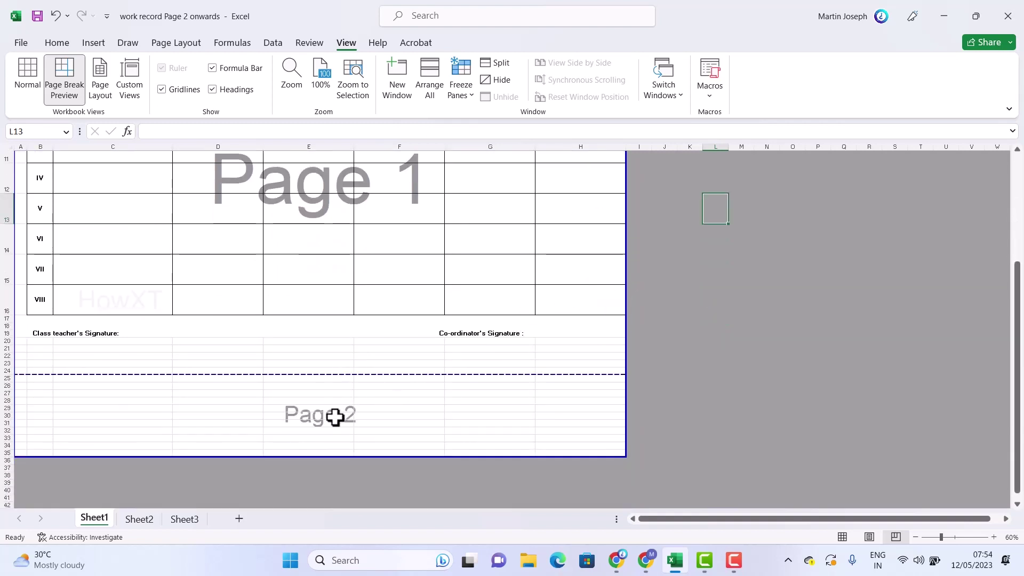
{"action": "left_click_drag", "start_coordinate": [335, 455], "coordinate": [319, 353]}
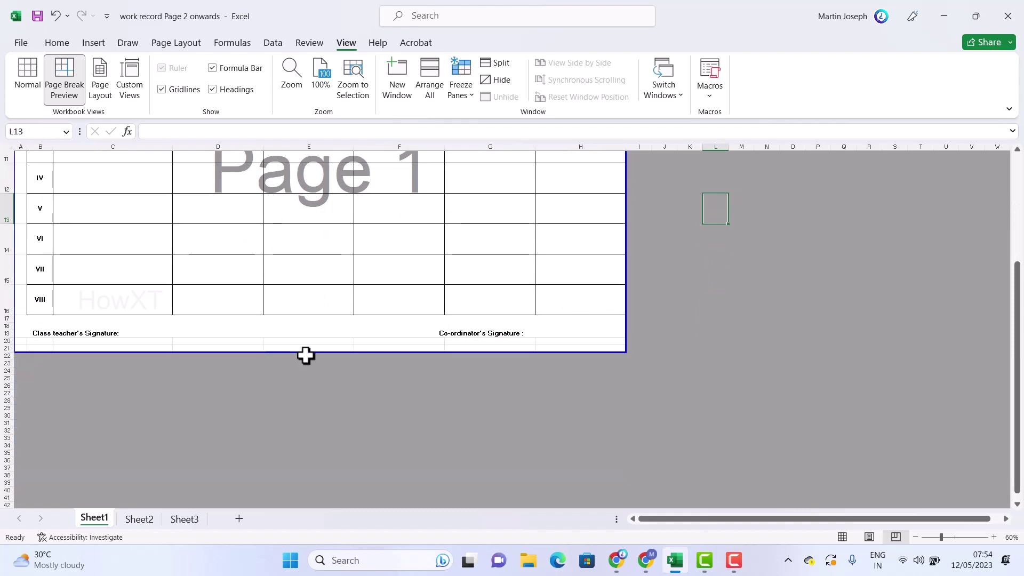
{"action": "scroll", "coordinate": [307, 354], "scroll_direction": "up", "scroll_amount": 3}
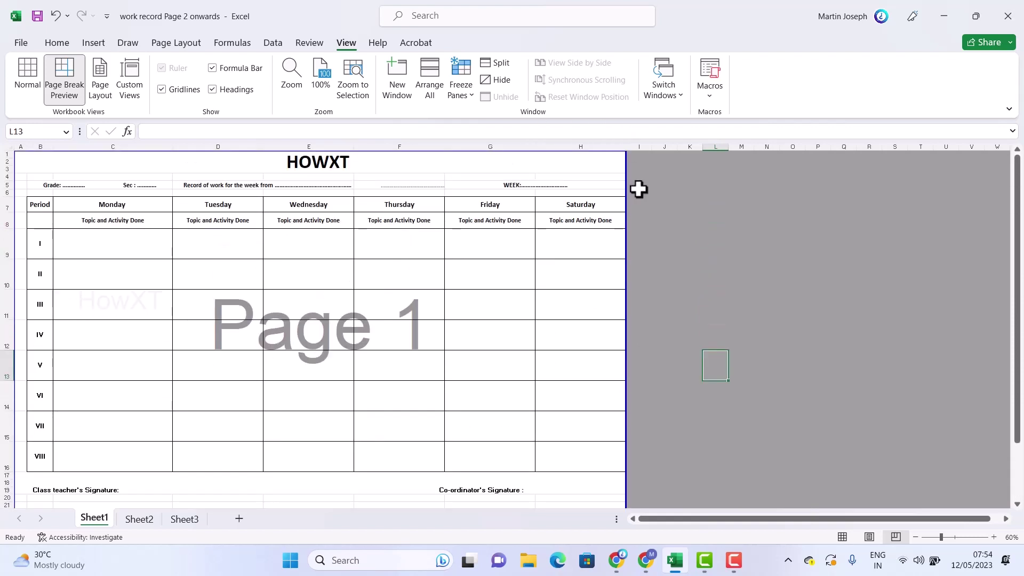
{"action": "scroll", "coordinate": [240, 357], "scroll_direction": "down", "scroll_amount": 2}
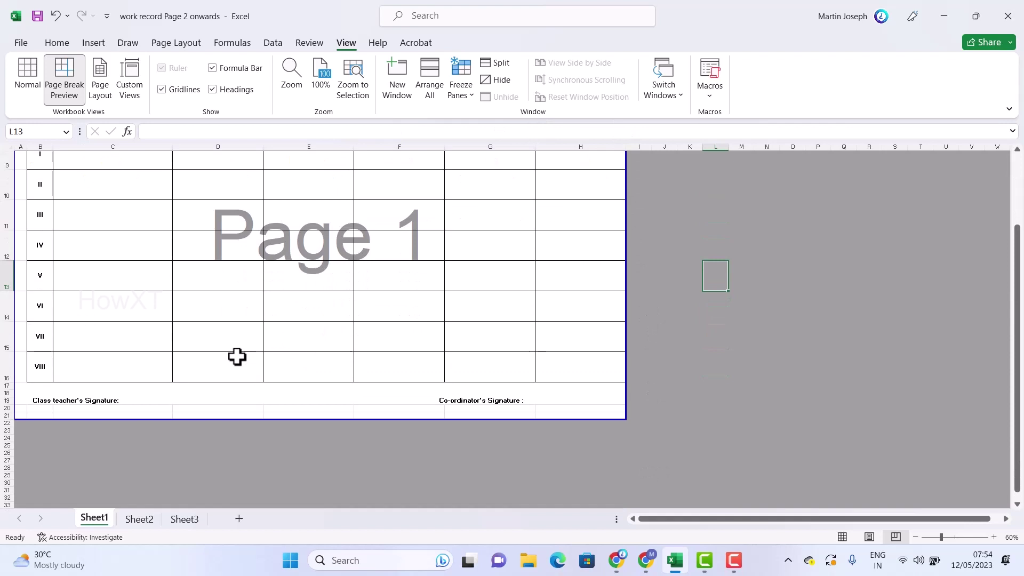
{"action": "scroll", "coordinate": [240, 358], "scroll_direction": "up", "scroll_amount": 1}
{"action": "left_click", "coordinate": [19, 70]}
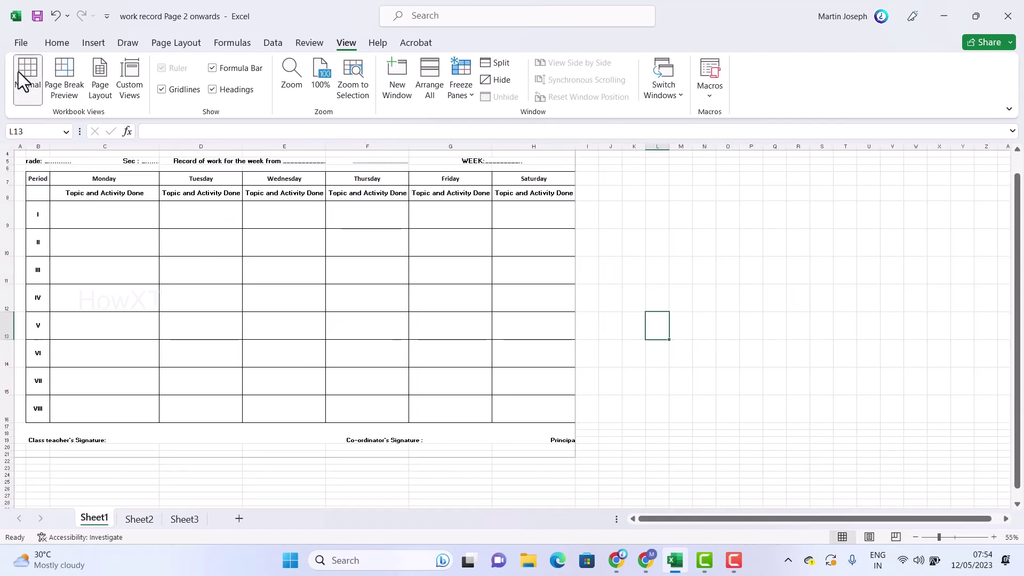
{"action": "left_click", "coordinate": [59, 70]}
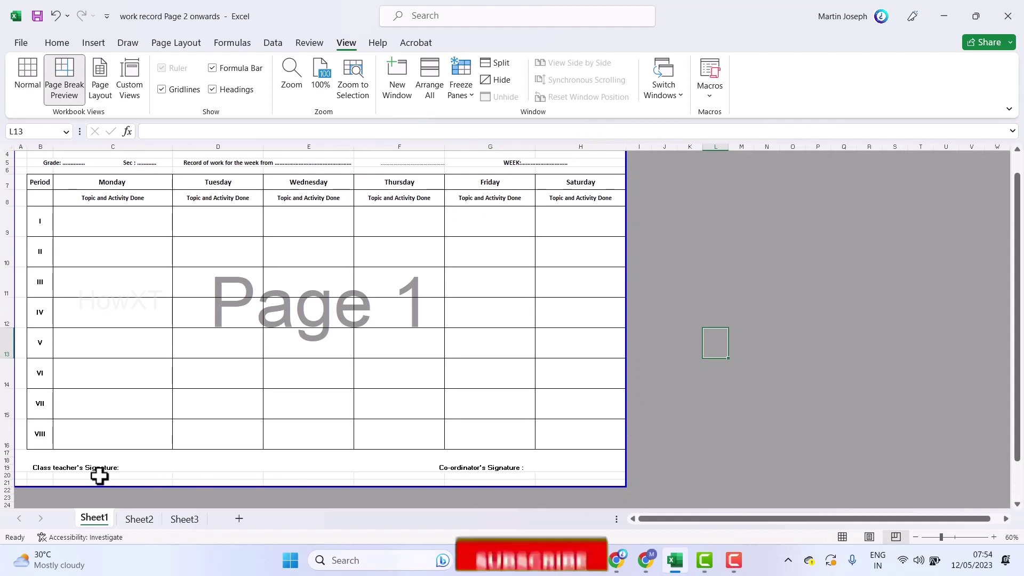
{"action": "scroll", "coordinate": [437, 301], "scroll_direction": "up", "scroll_amount": 1}
{"action": "scroll", "coordinate": [438, 300], "scroll_direction": "up", "scroll_amount": 1}
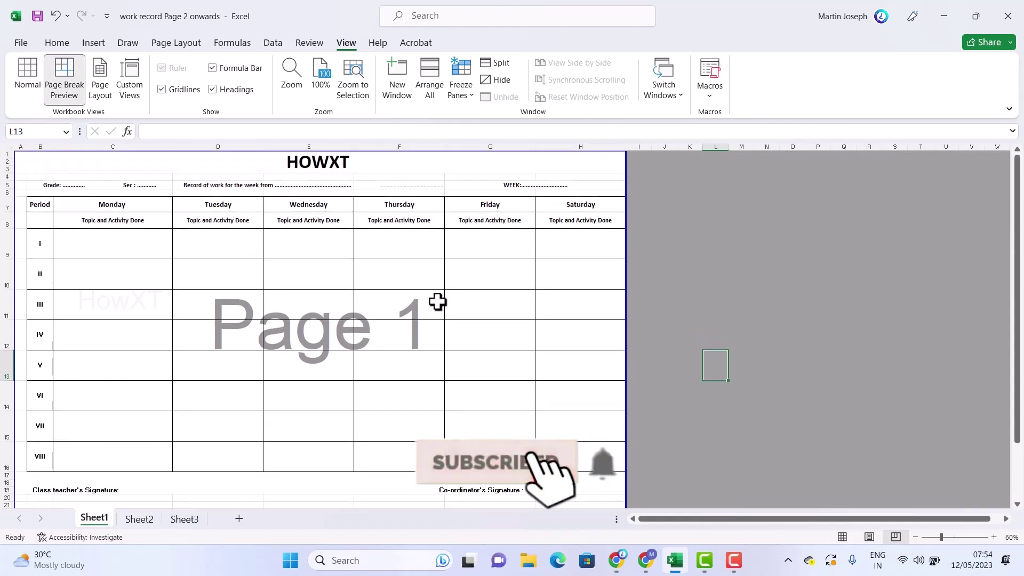
{"action": "left_click", "coordinate": [23, 44]}
{"action": "left_click", "coordinate": [36, 310]}
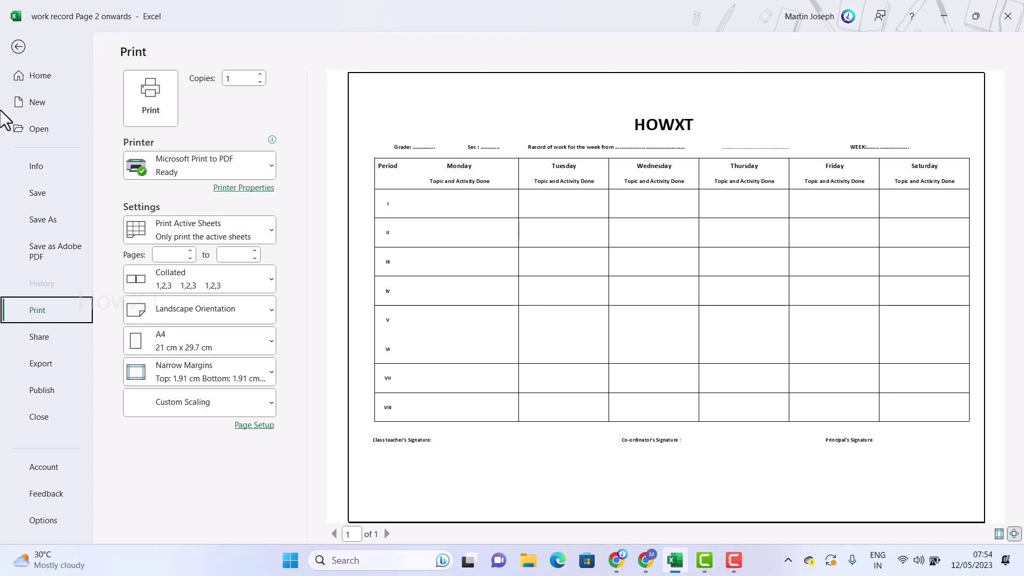
{"action": "left_click", "coordinate": [17, 46]}
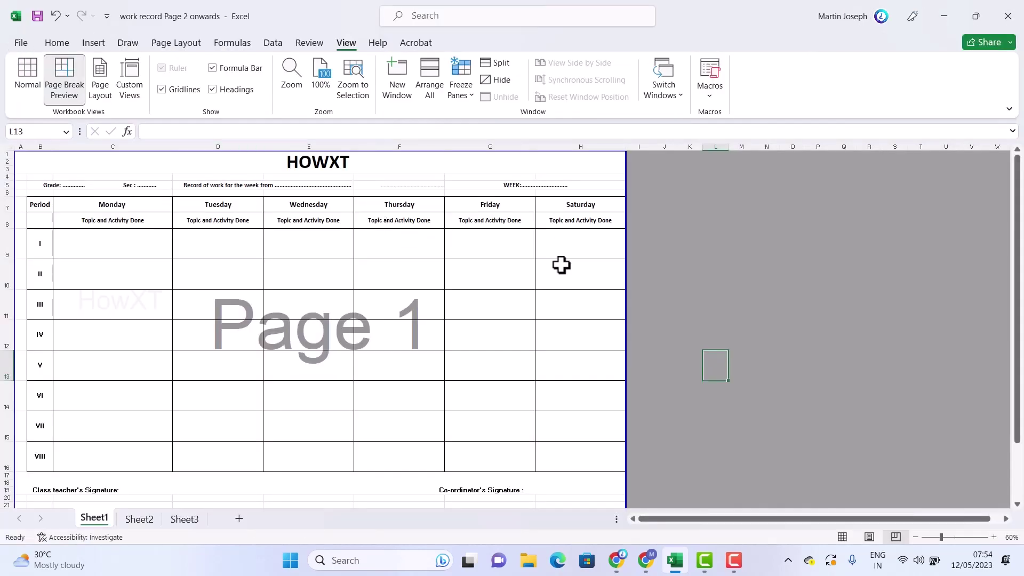
{"action": "scroll", "coordinate": [561, 265], "scroll_direction": "down", "scroll_amount": 2}
{"action": "scroll", "coordinate": [561, 265], "scroll_direction": "up", "scroll_amount": 2}
- Widen Page 1 to include the empty columns I through P
{"action": "left_click_drag", "start_coordinate": [629, 258], "coordinate": [841, 242]}
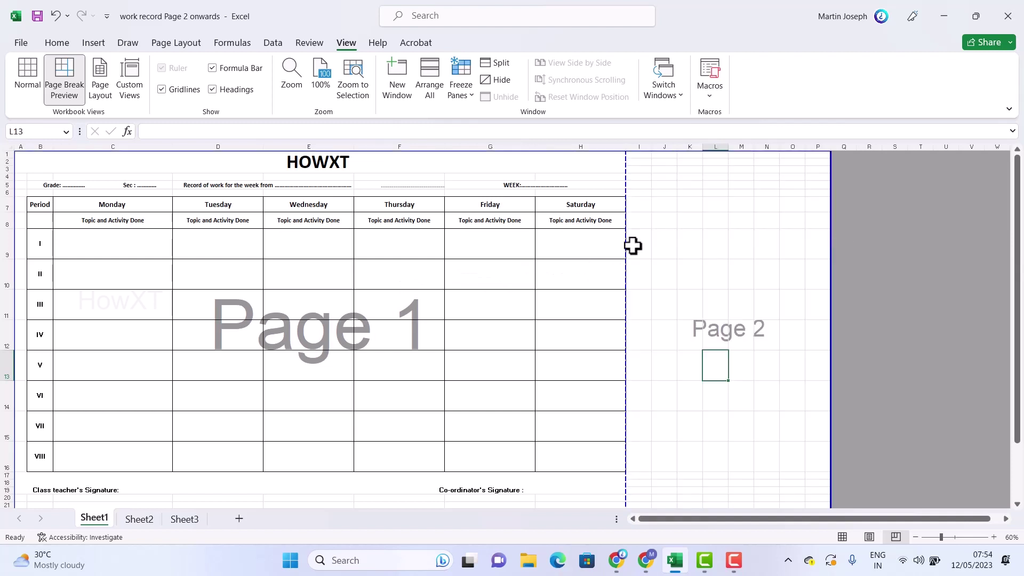
{"action": "left_click_drag", "start_coordinate": [625, 245], "coordinate": [849, 244]}
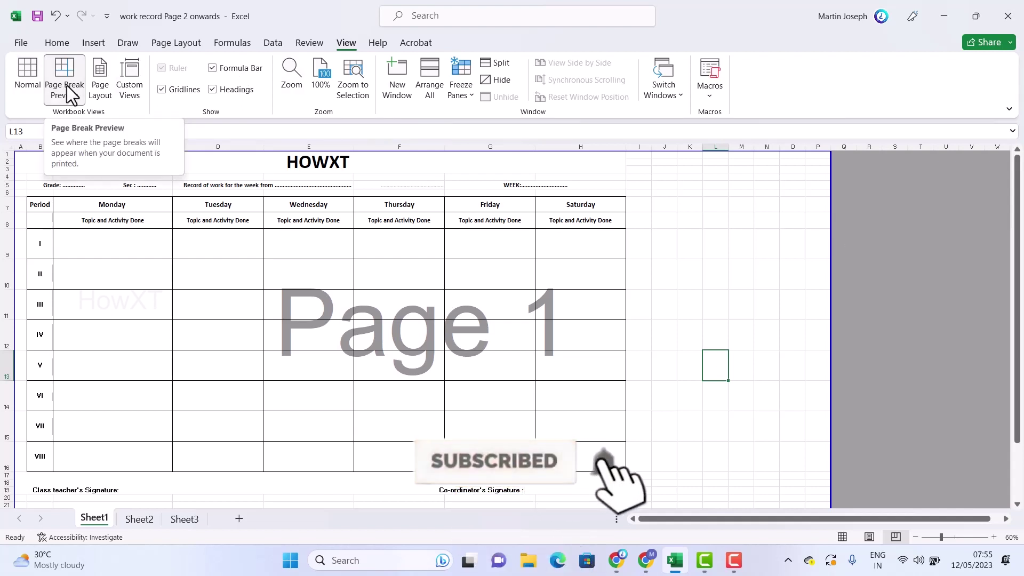
- Switch the sheet to Normal view and back to Page Break Preview
{"action": "left_click", "coordinate": [28, 79]}
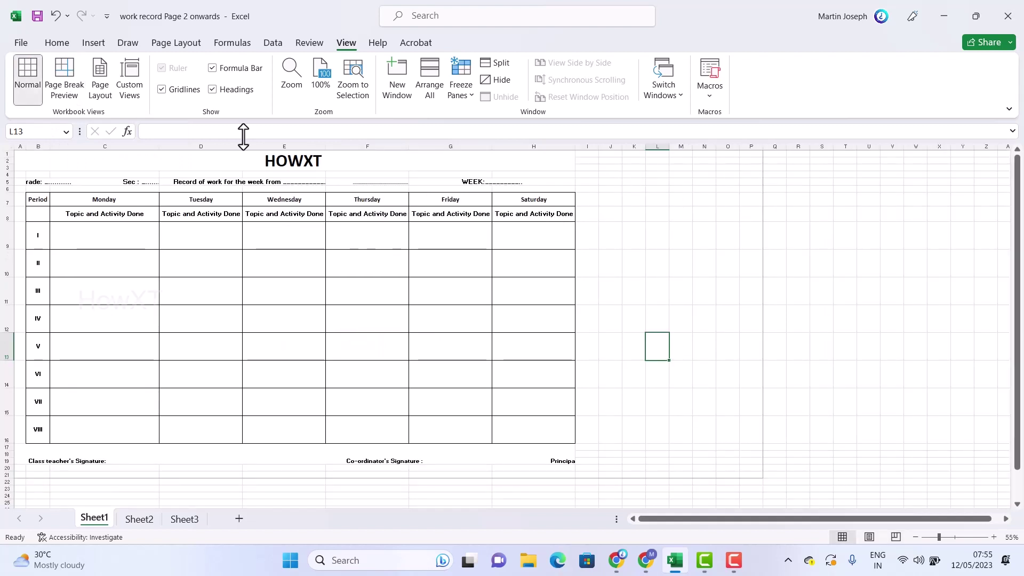
{"action": "left_click", "coordinate": [65, 80]}
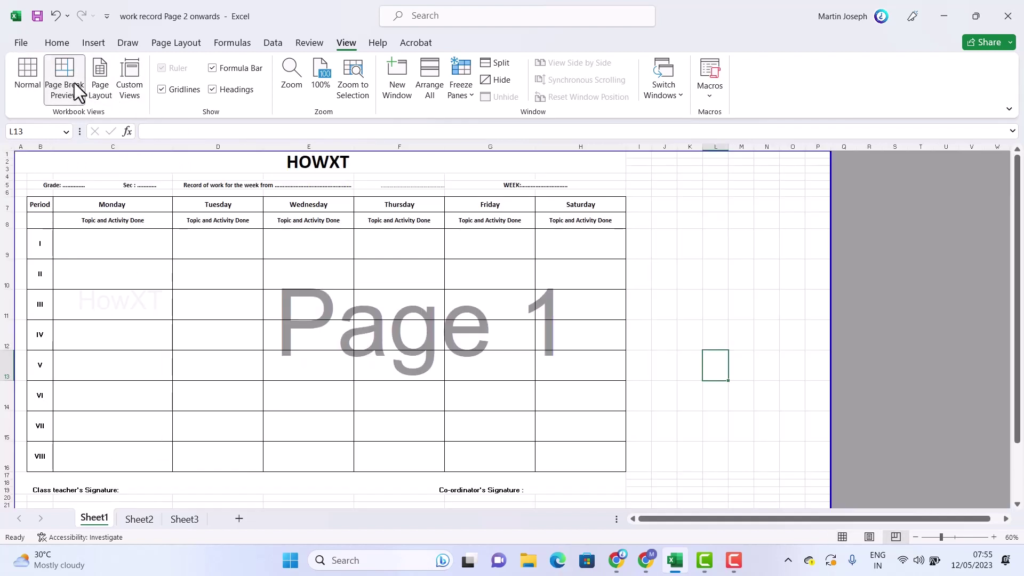